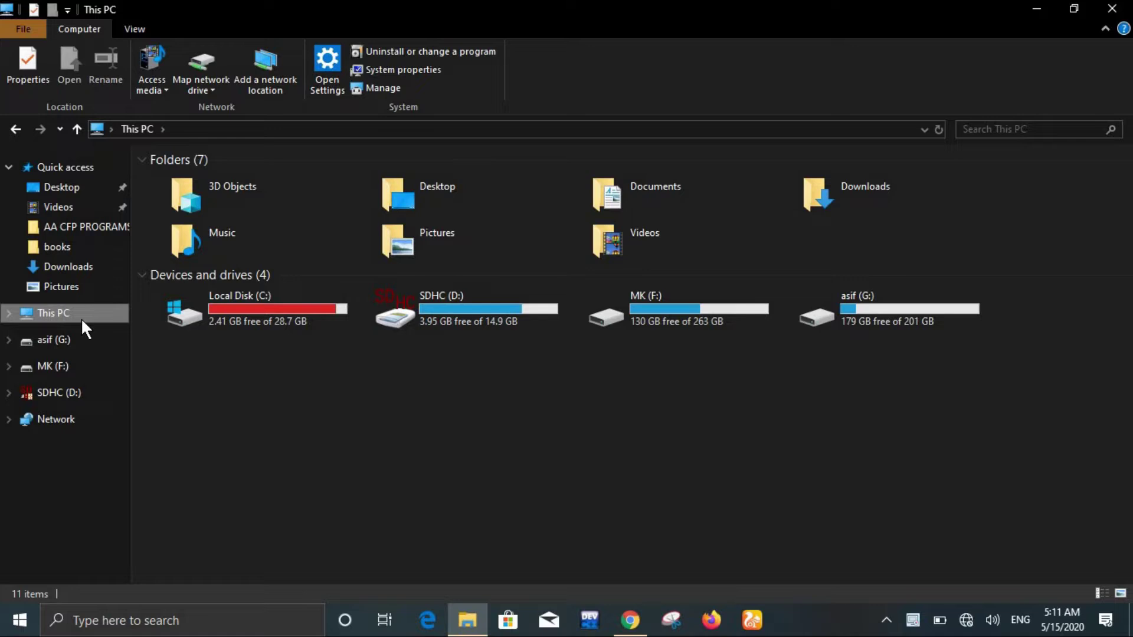
Open Local Disk (C:) and inspect the size properties of the Windows.old folder.
{"action": "double_click", "coordinate": [251, 317]}
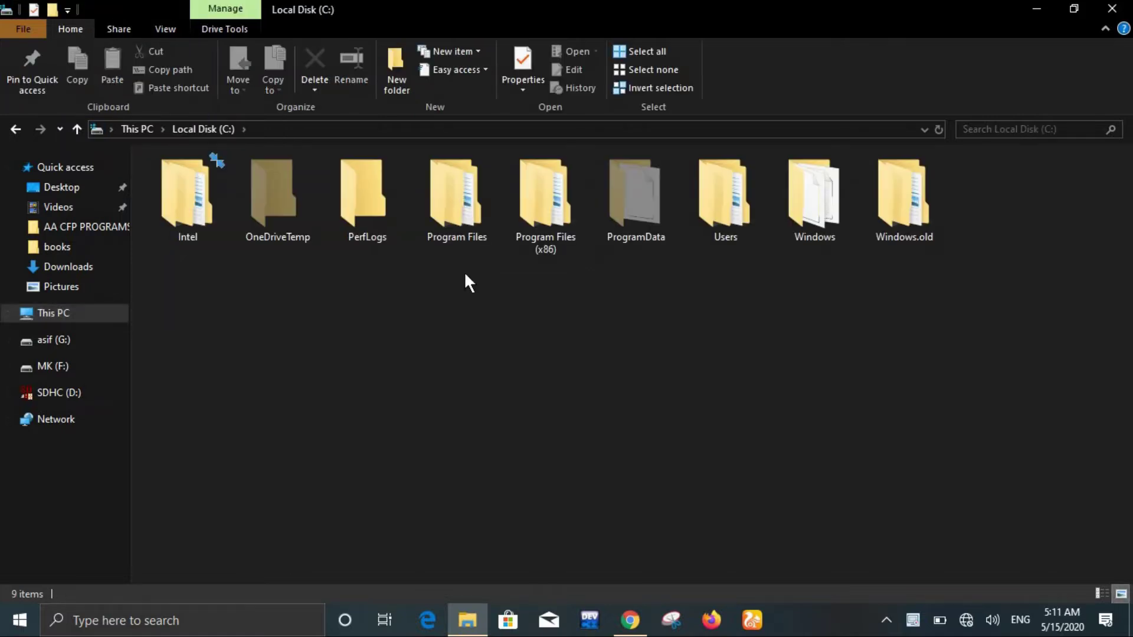
{"action": "mouse_move", "coordinate": [574, 249]}
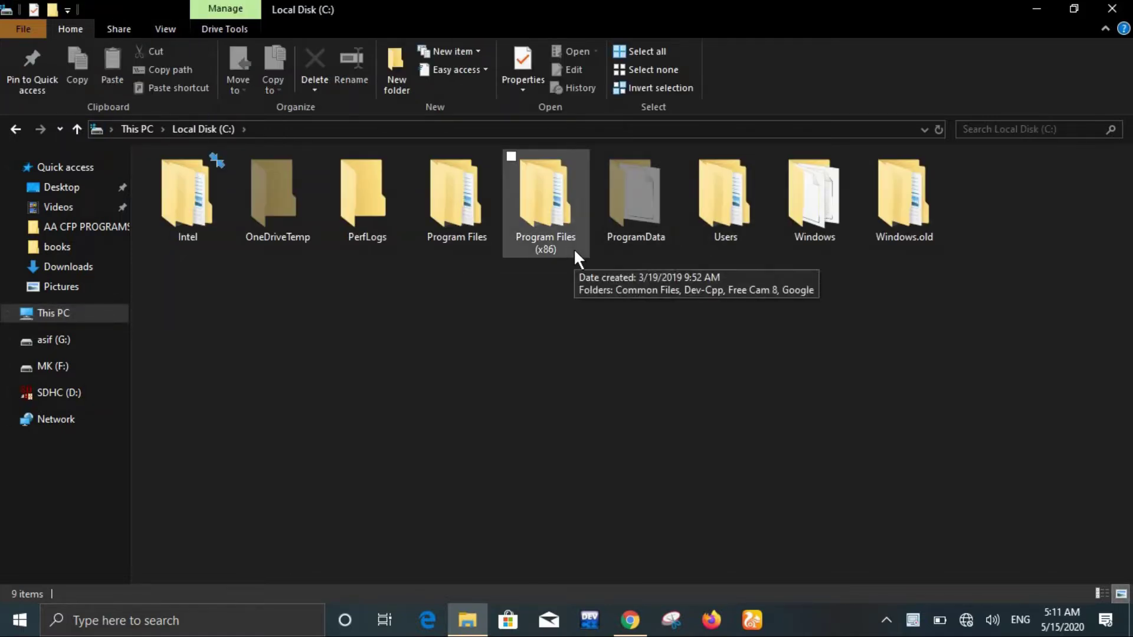
{"action": "left_click", "coordinate": [924, 211]}
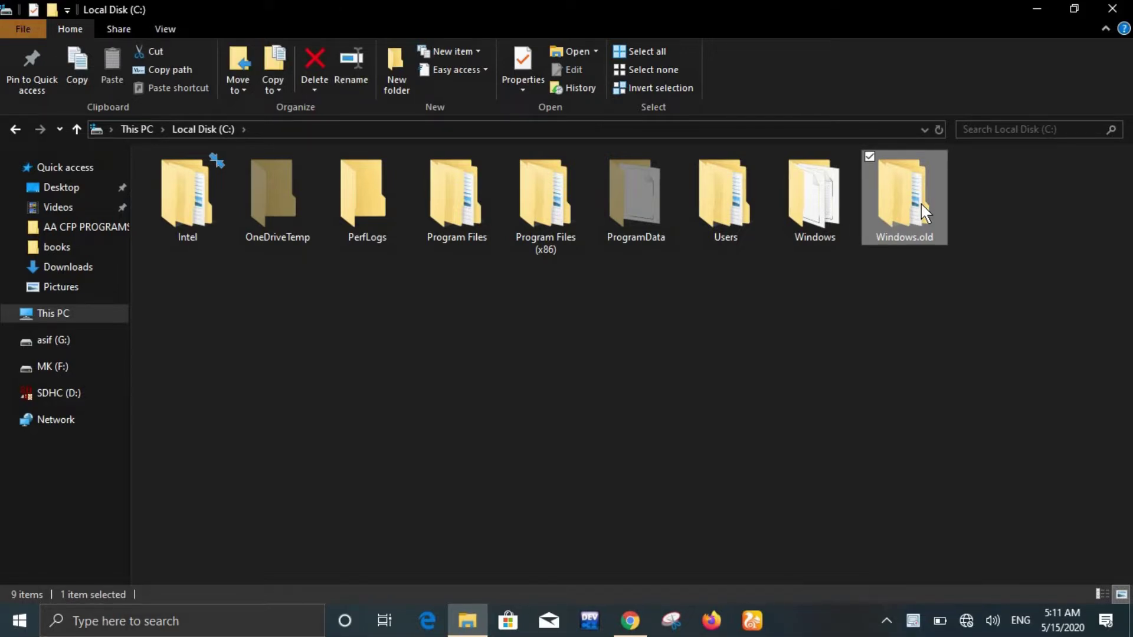
{"action": "key", "text": "alt+Return"}
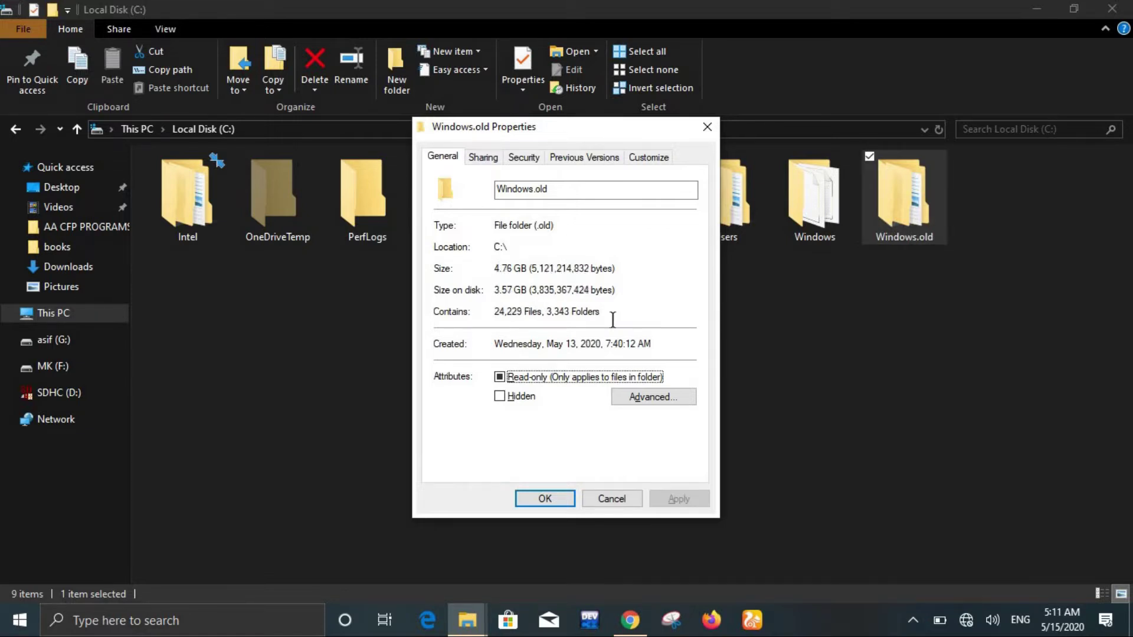
{"action": "left_click", "coordinate": [571, 299]}
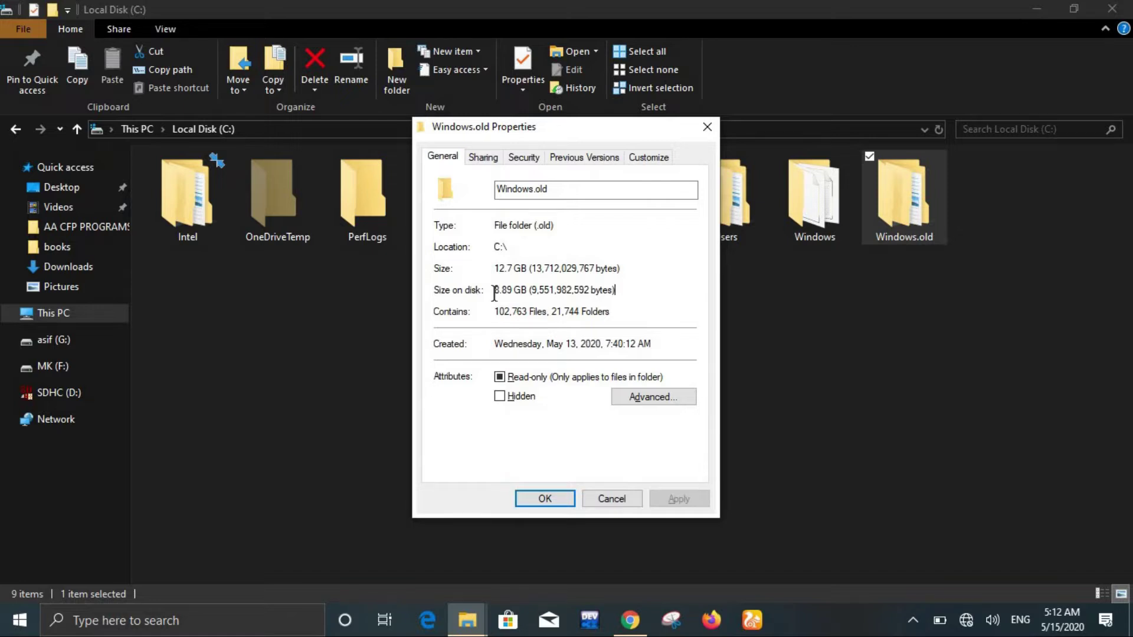
{"action": "left_click", "coordinate": [706, 127]}
Try to delete the Windows.old folder from drive C: directly in File Explorer.
{"action": "right_click", "coordinate": [900, 210]}
{"action": "left_click", "coordinate": [607, 540]}
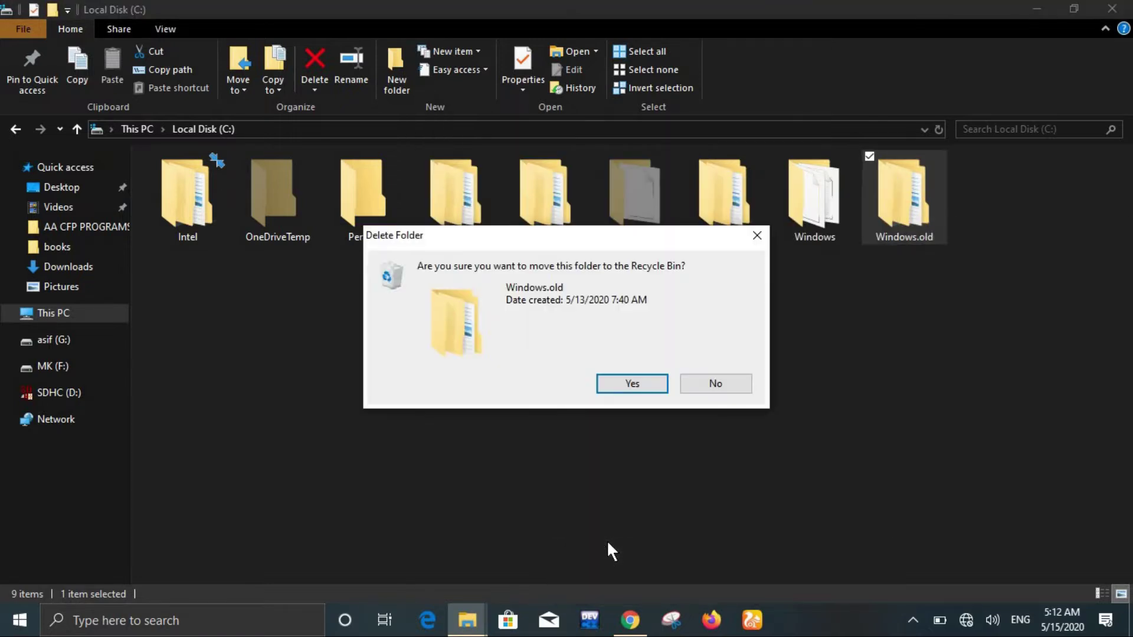
{"action": "left_click", "coordinate": [634, 387]}
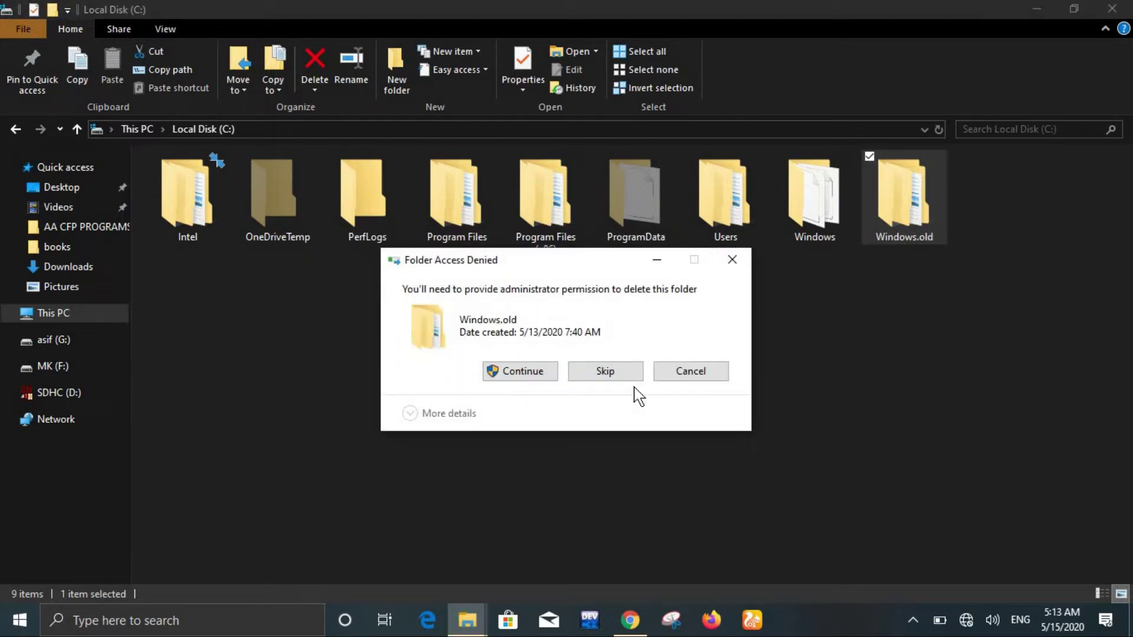
{"action": "left_click", "coordinate": [732, 260]}
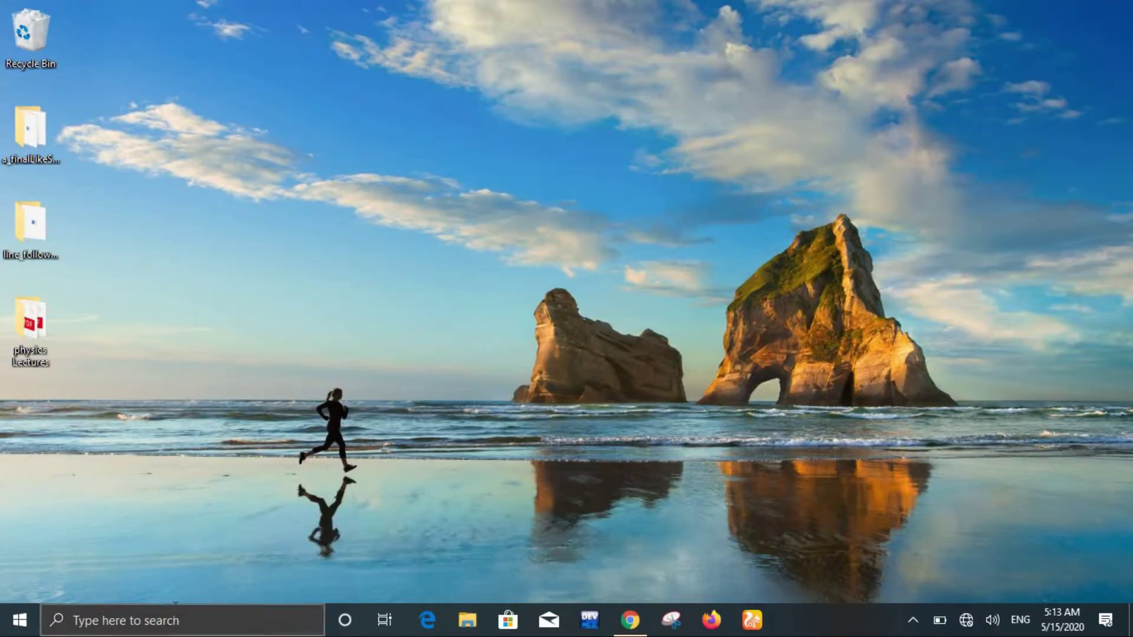
Open the Windows Update page in the Settings app and retry the update check.
{"action": "left_click", "coordinate": [176, 617]}
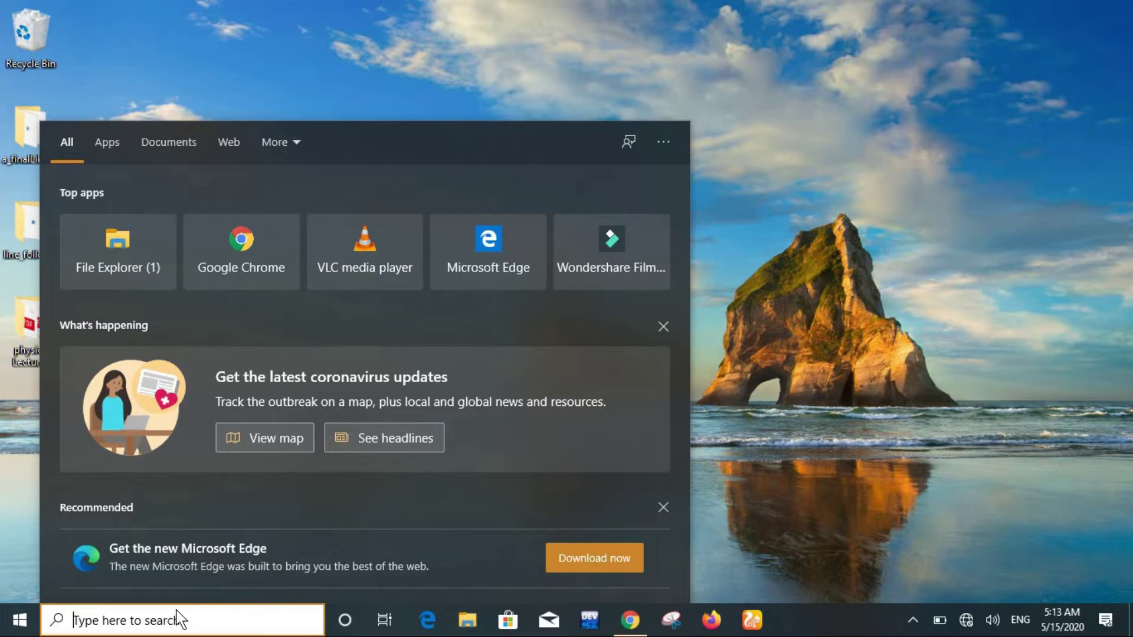
{"action": "type", "text": "se"}
{"action": "key", "text": "Return"}
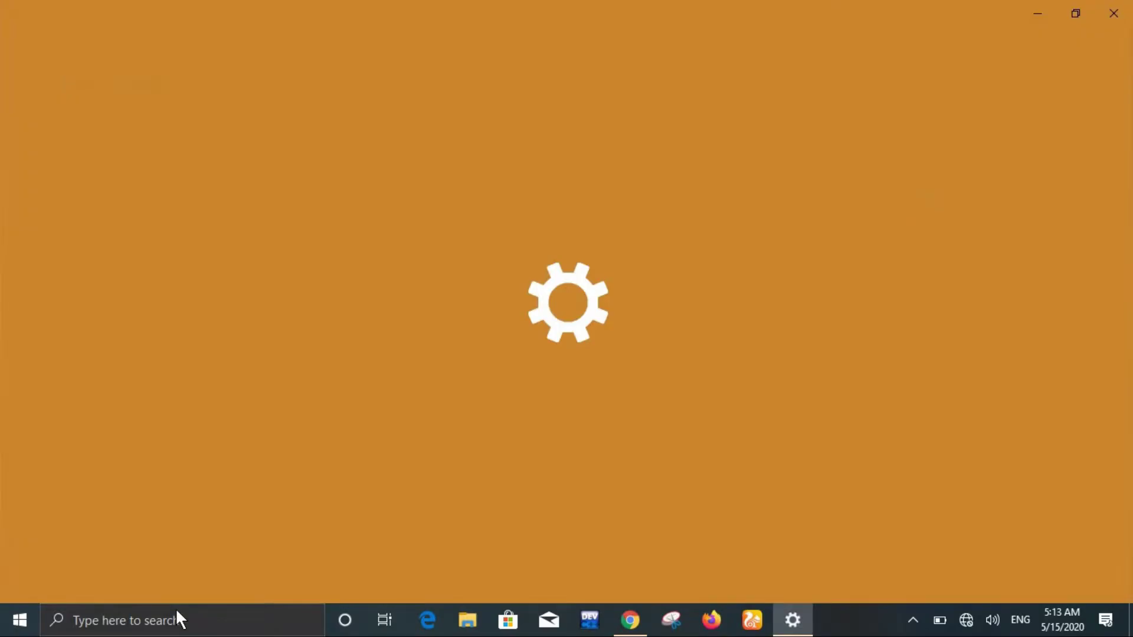
{"action": "left_click", "coordinate": [765, 380]}
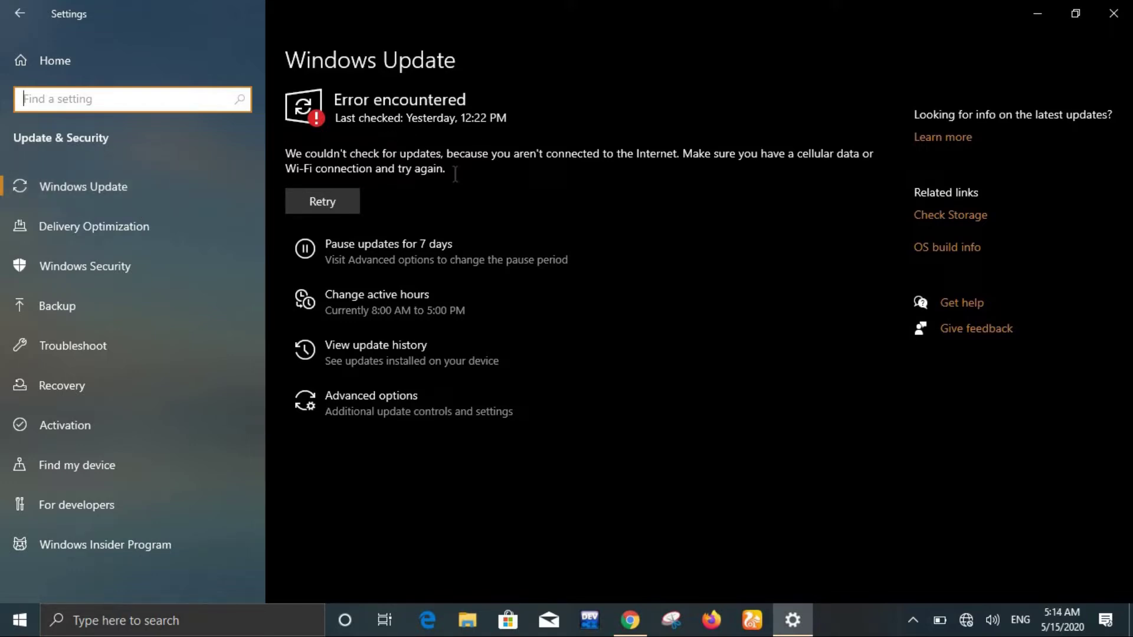
{"action": "left_click", "coordinate": [328, 197]}
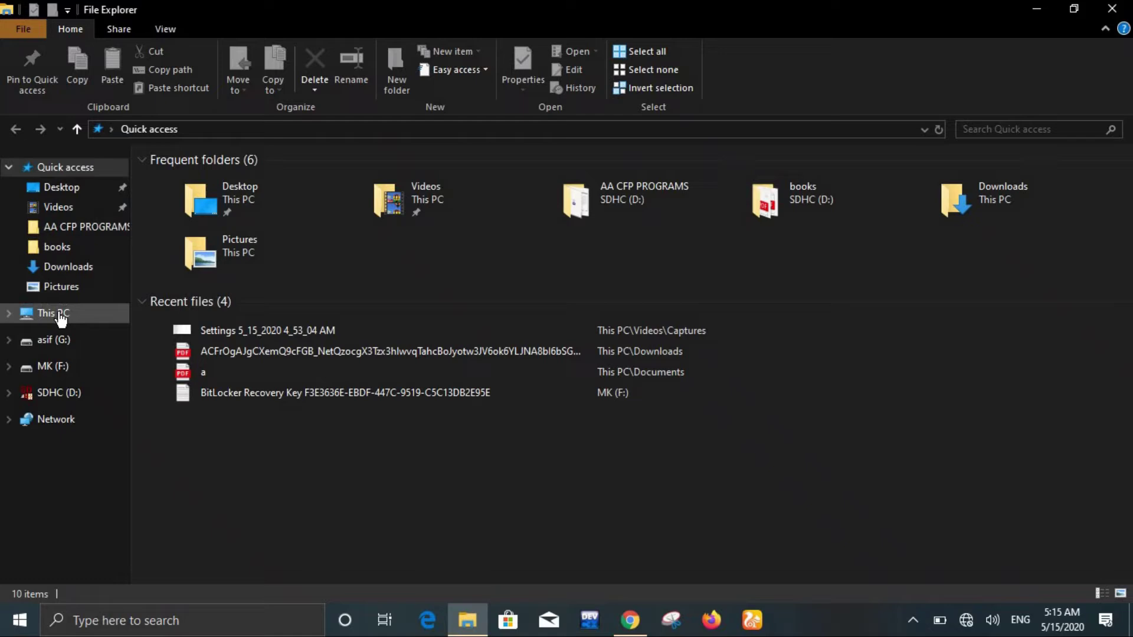
Switch to File Explorer, go to Local Disk (C:) and select the Windows.old folder.
{"action": "left_click", "coordinate": [57, 313]}
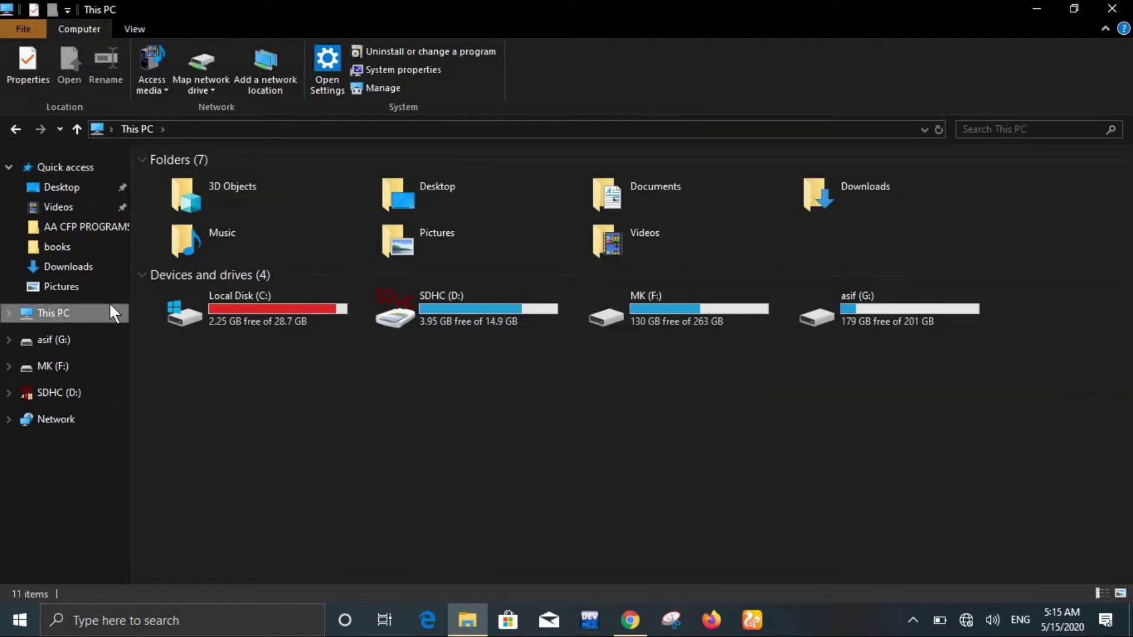
{"action": "double_click", "coordinate": [251, 300]}
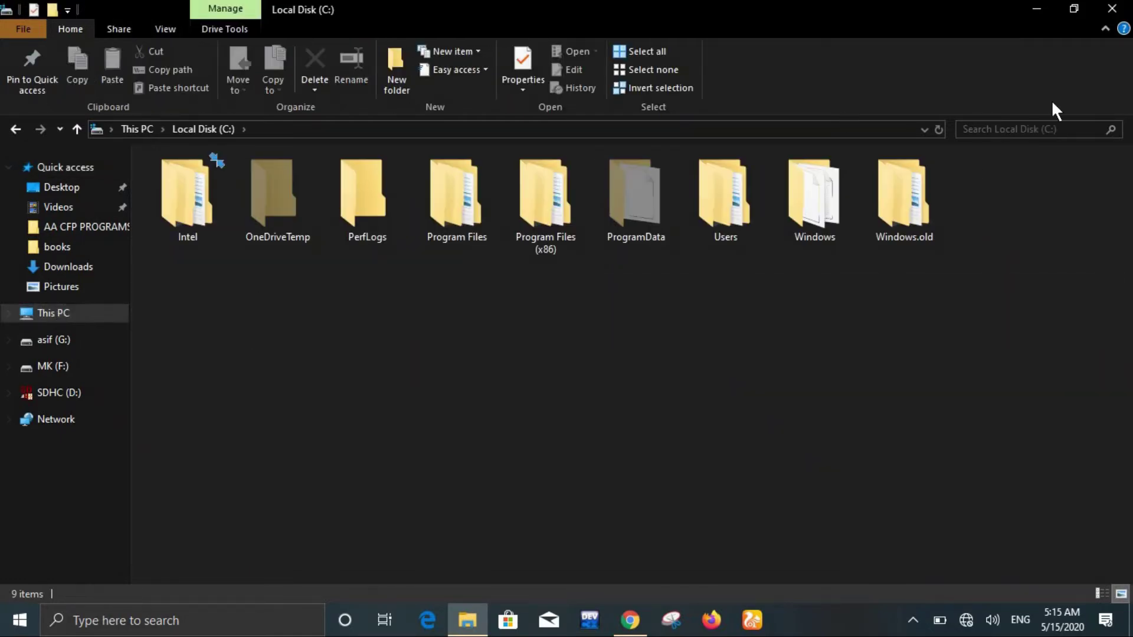
{"action": "left_click", "coordinate": [918, 205]}
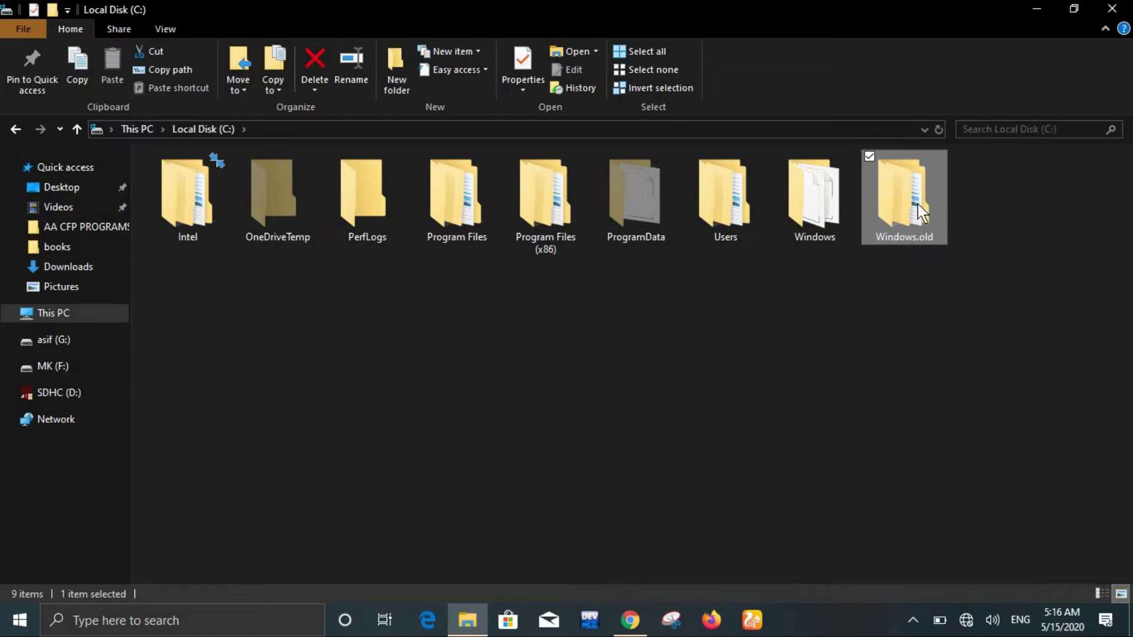
Launch Disk Cleanup and scan drive C: for files that can be removed.
{"action": "key", "text": "super"}
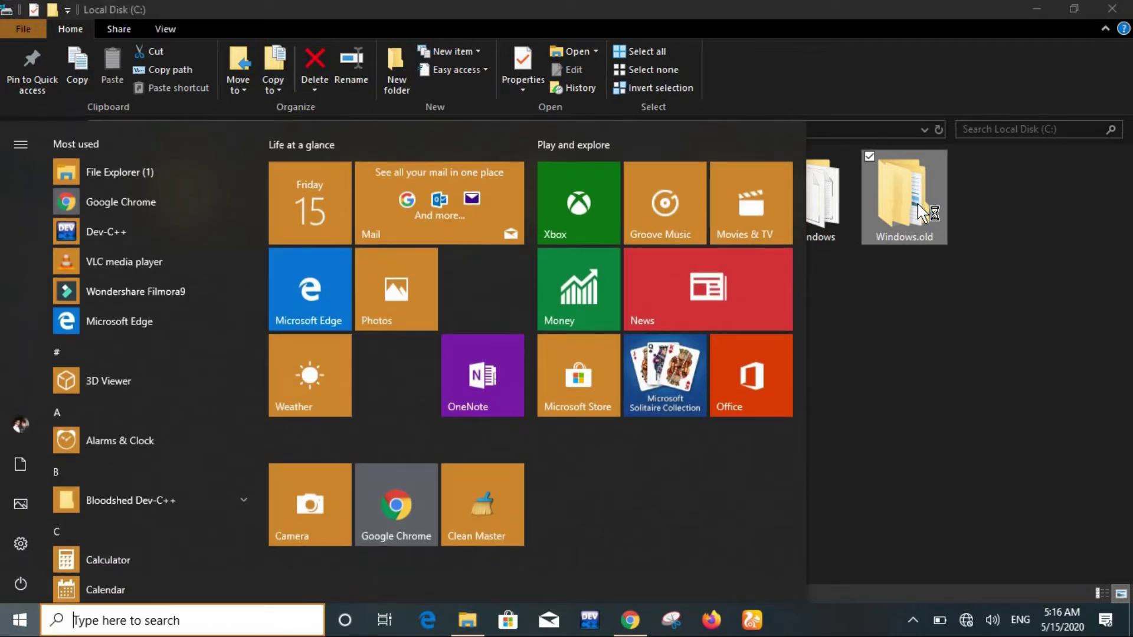
{"action": "type", "text": "disk"}
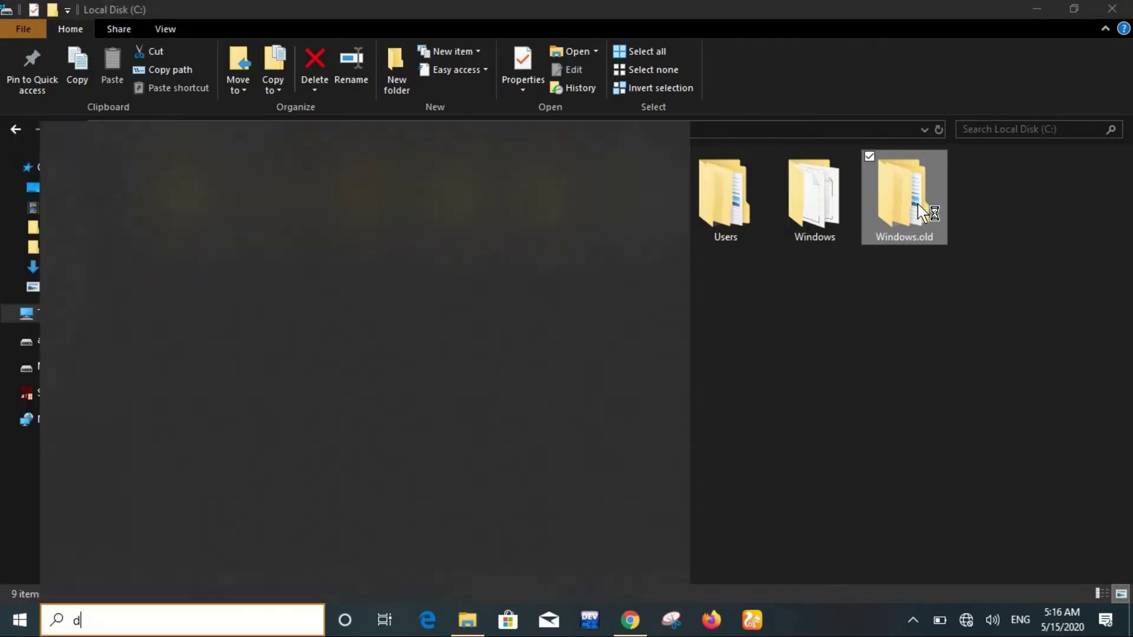
{"action": "key", "text": "Return"}
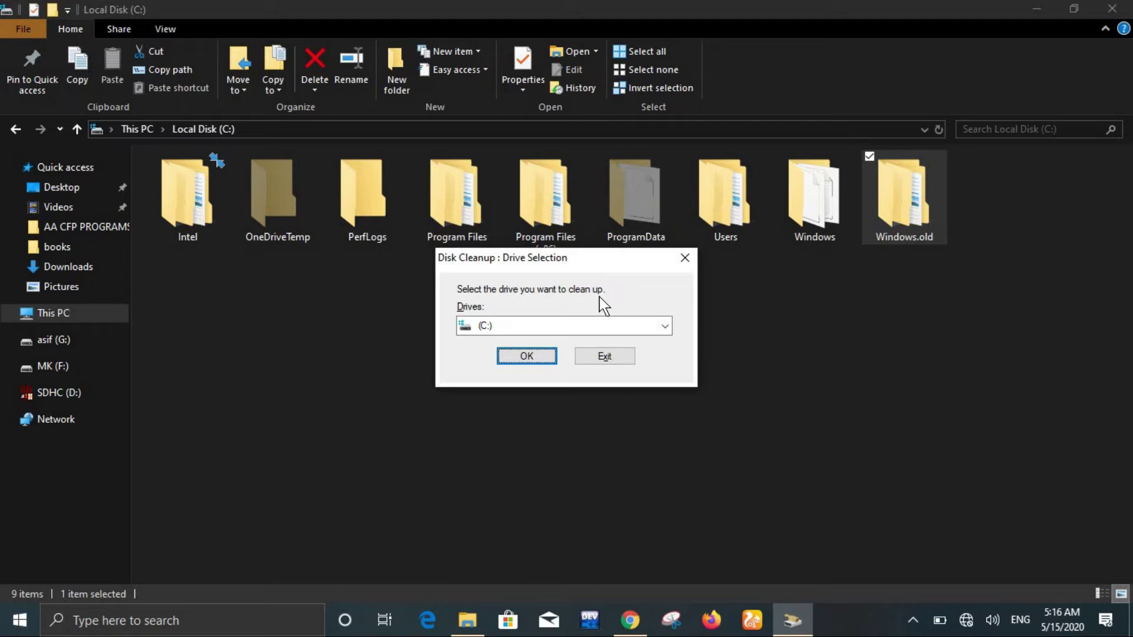
{"action": "left_click", "coordinate": [79, 306]}
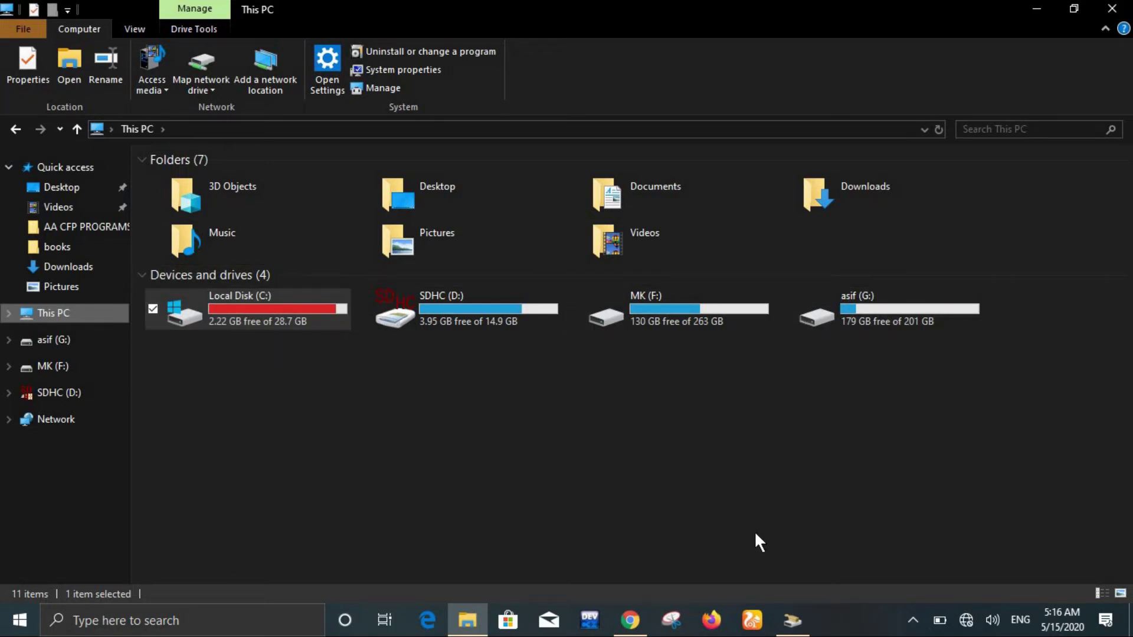
{"action": "left_click", "coordinate": [526, 357]}
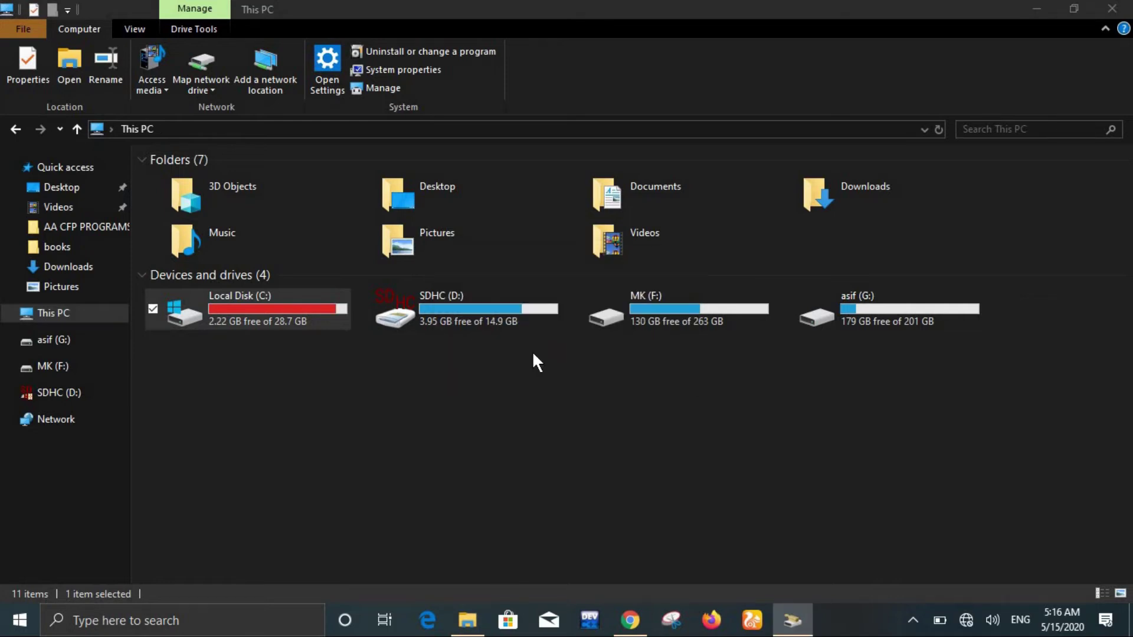
Mark error reports, DirectX Shader Cache, Delivery Optimization Files, Downloads, Recycle Bin and Temporary files for deletion.
{"action": "left_click", "coordinate": [440, 273]}
{"action": "left_click", "coordinate": [440, 288]}
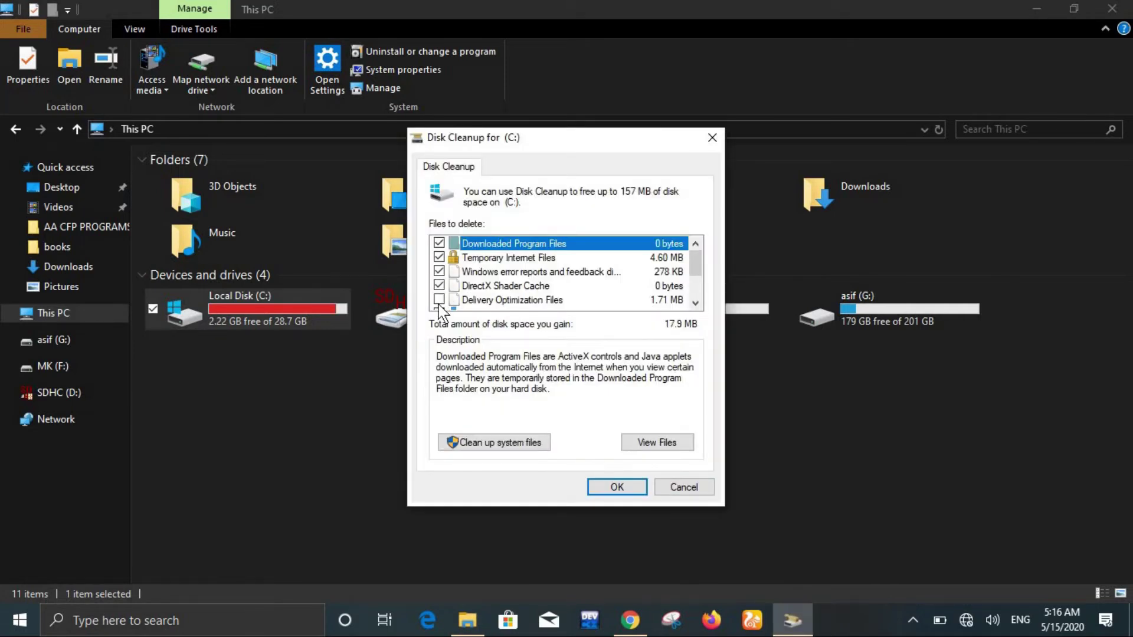
{"action": "left_click", "coordinate": [439, 299]}
{"action": "scroll", "coordinate": [695, 262], "scroll_direction": "down", "scroll_amount": 2}
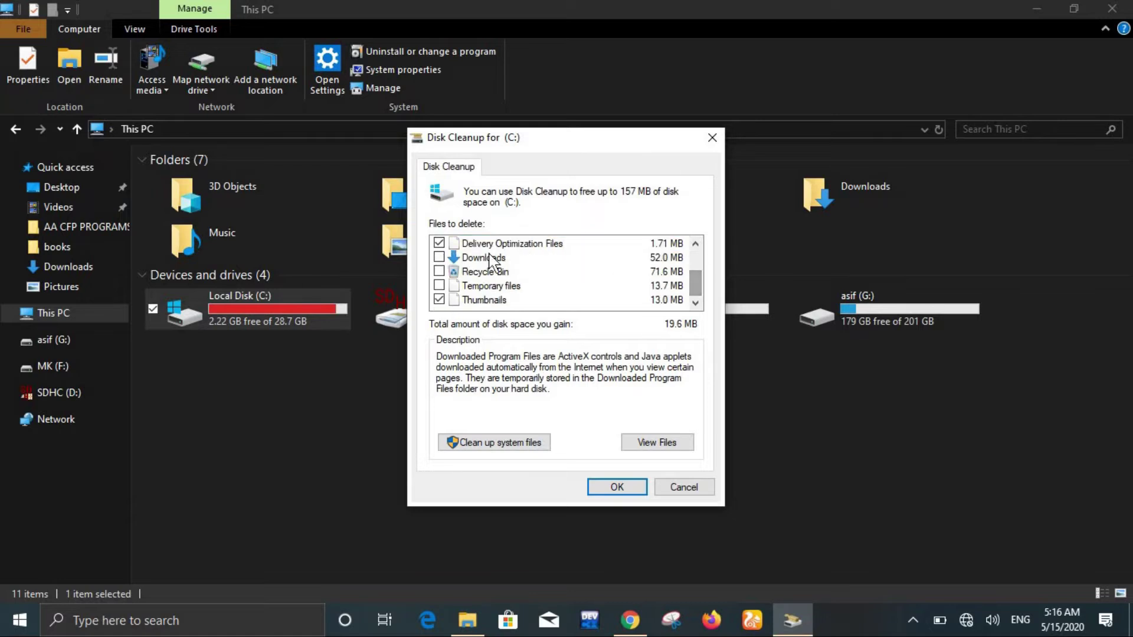
{"action": "left_click", "coordinate": [440, 259]}
{"action": "left_click", "coordinate": [439, 272]}
{"action": "left_click", "coordinate": [439, 285]}
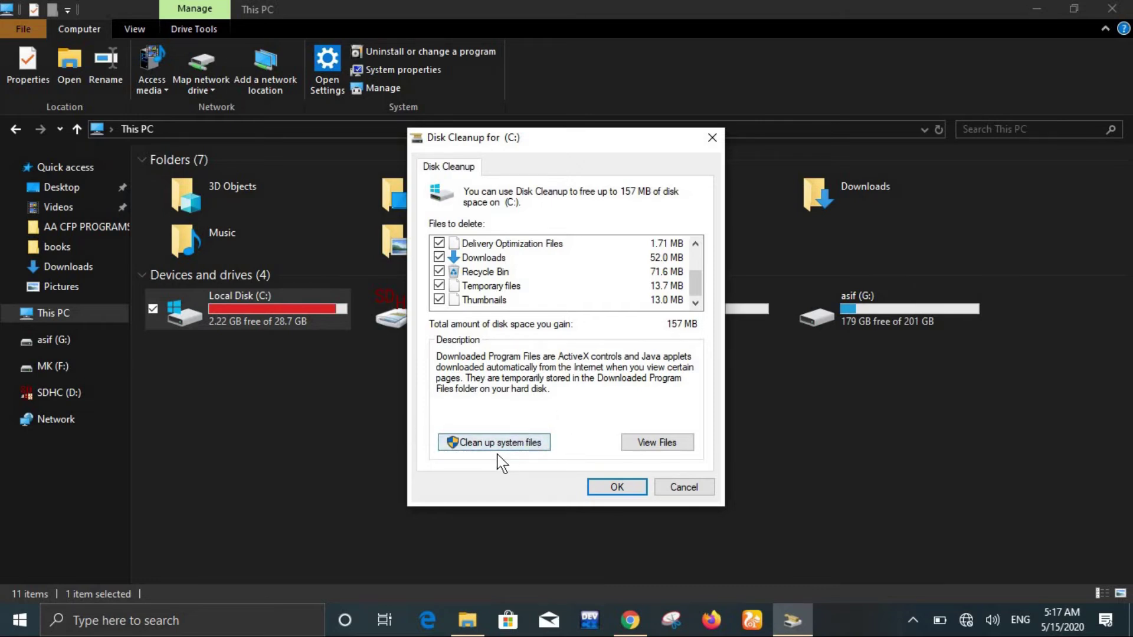
Rescan drive C: with system files included and mark Windows Defender Antivirus, upgrade logs, error reports, Delivery Optimization Files and Downloads for deletion.
{"action": "left_click", "coordinate": [523, 447]}
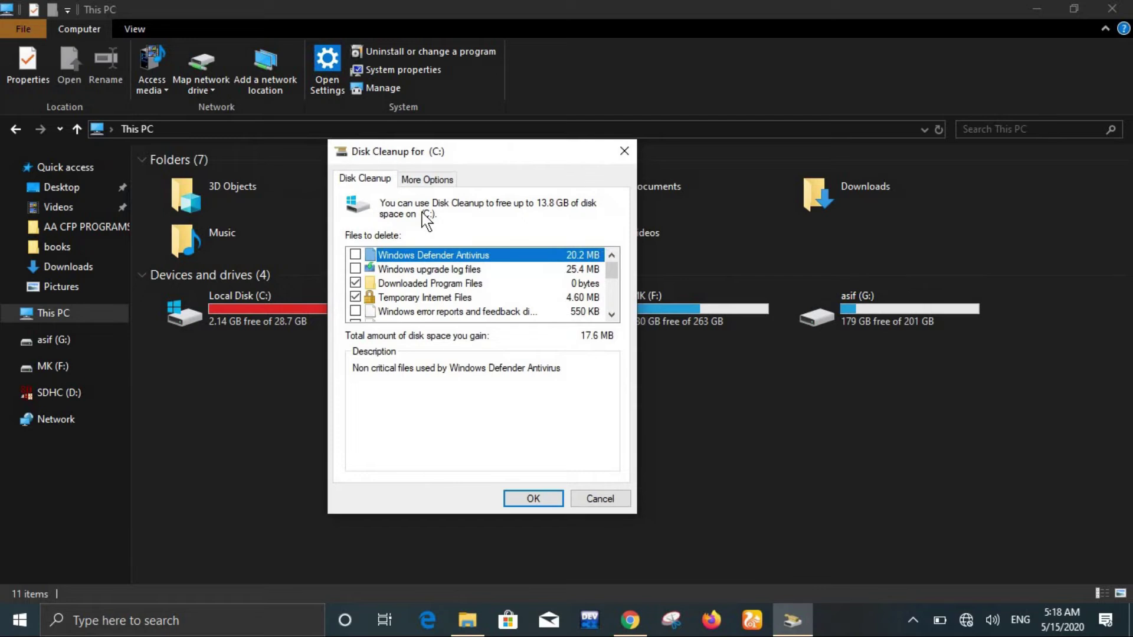
{"action": "left_click", "coordinate": [354, 255]}
{"action": "left_click", "coordinate": [355, 269]}
{"action": "left_click", "coordinate": [355, 311]}
{"action": "left_click_drag", "start_coordinate": [615, 272], "coordinate": [615, 274]}
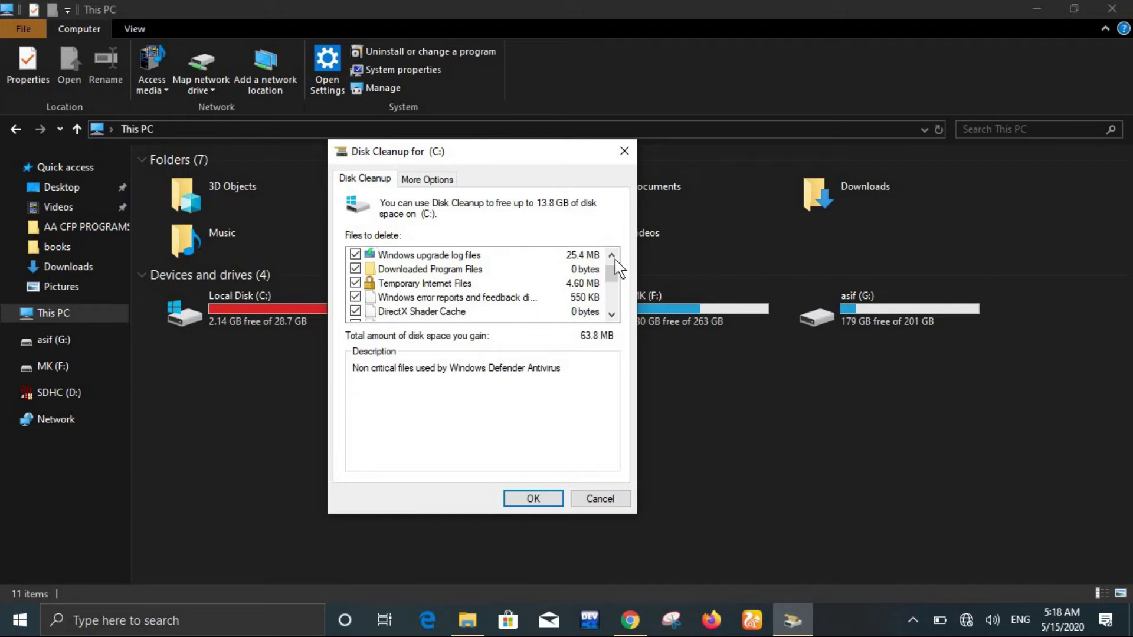
{"action": "scroll", "coordinate": [615, 273], "scroll_direction": "down", "scroll_amount": 2}
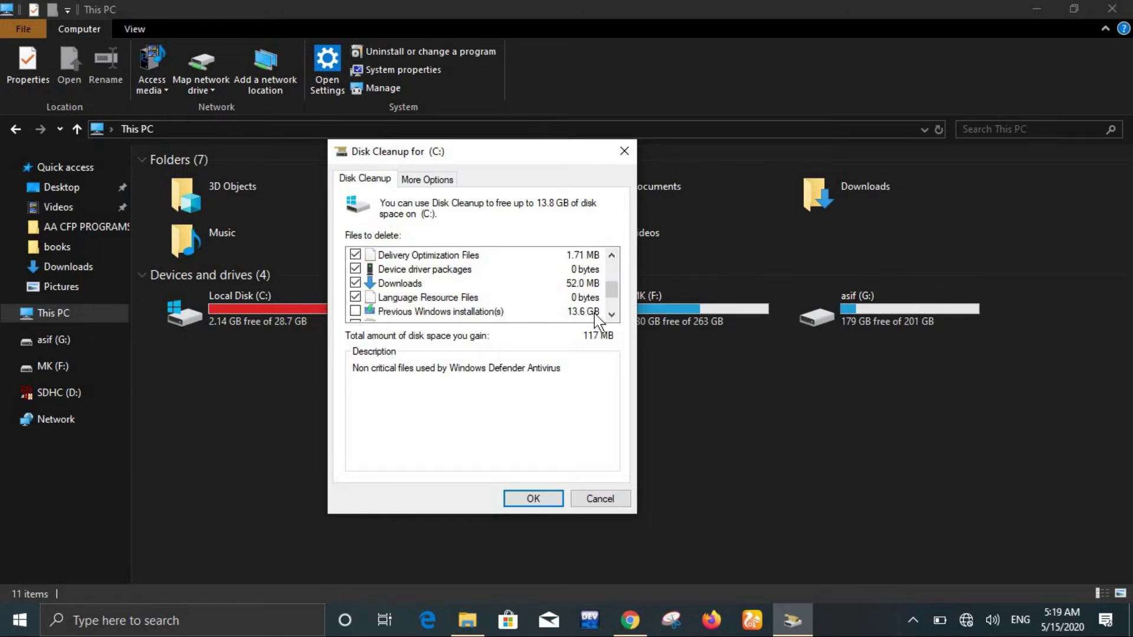
Also mark Previous Windows installation(s), Recycle Bin and Temporary files for deletion.
{"action": "left_click", "coordinate": [612, 316]}
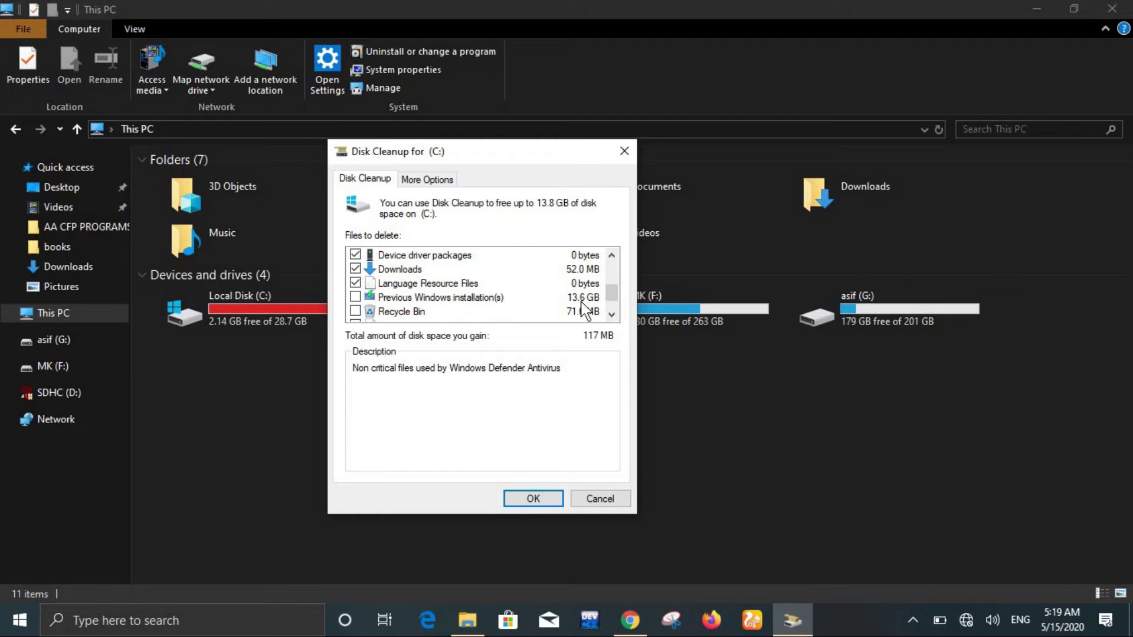
{"action": "left_click", "coordinate": [355, 297]}
{"action": "scroll", "coordinate": [357, 299], "scroll_direction": "down", "scroll_amount": 1}
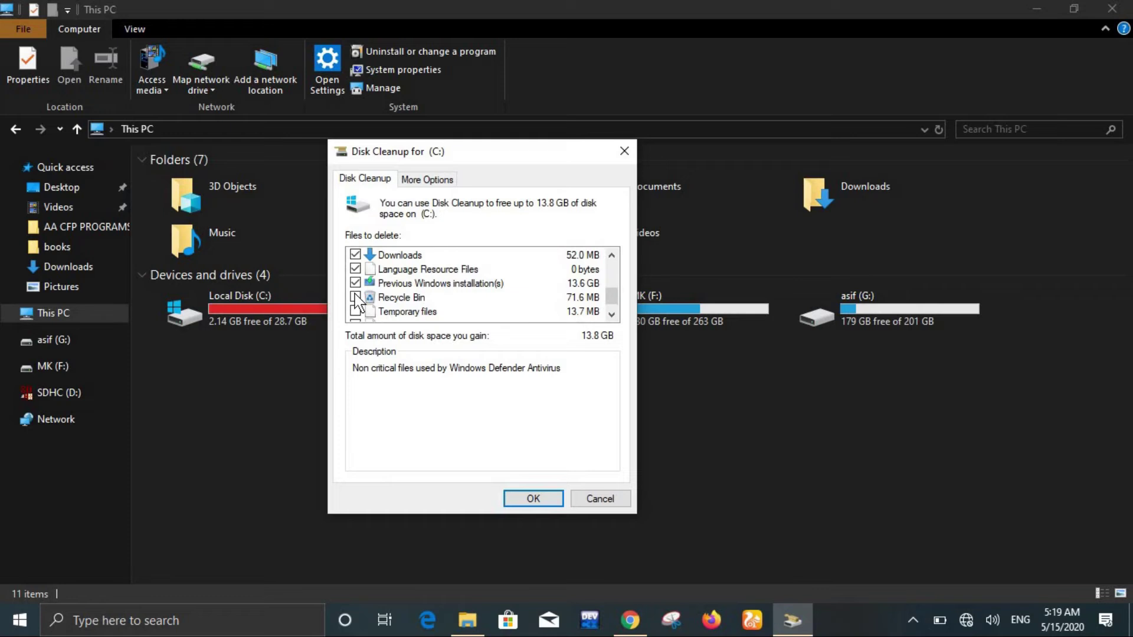
{"action": "left_click", "coordinate": [356, 312]}
{"action": "left_click", "coordinate": [611, 314]}
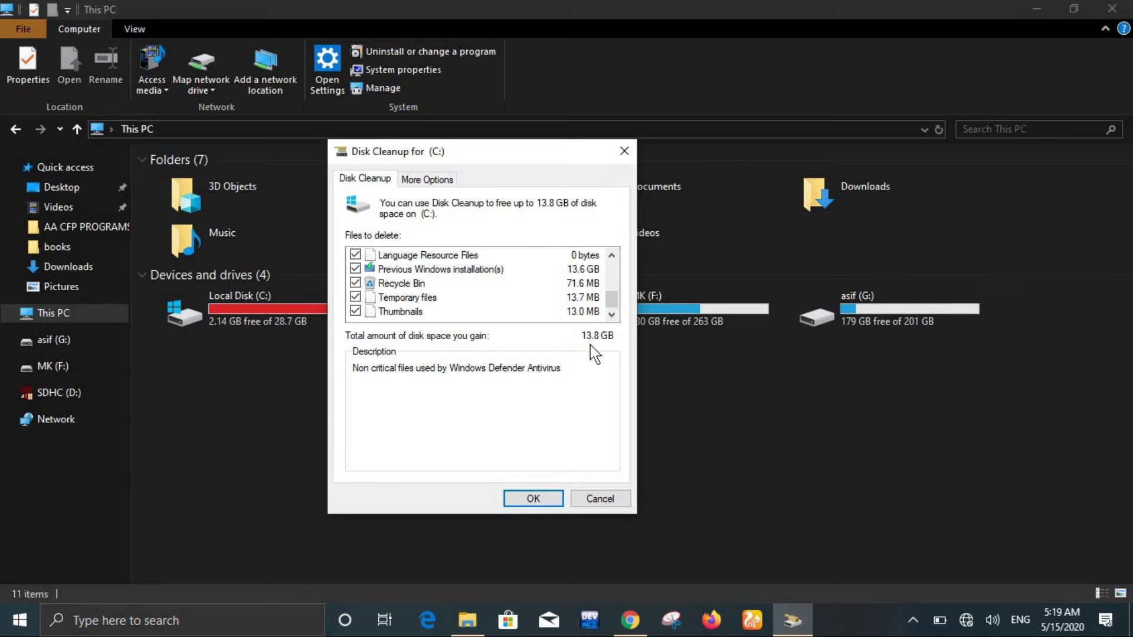
Run the cleanup of drive C:, permanently deleting the marked files and agreeing to remove the previous Windows installations.
{"action": "left_click_drag", "start_coordinate": [499, 154], "coordinate": [658, 178]}
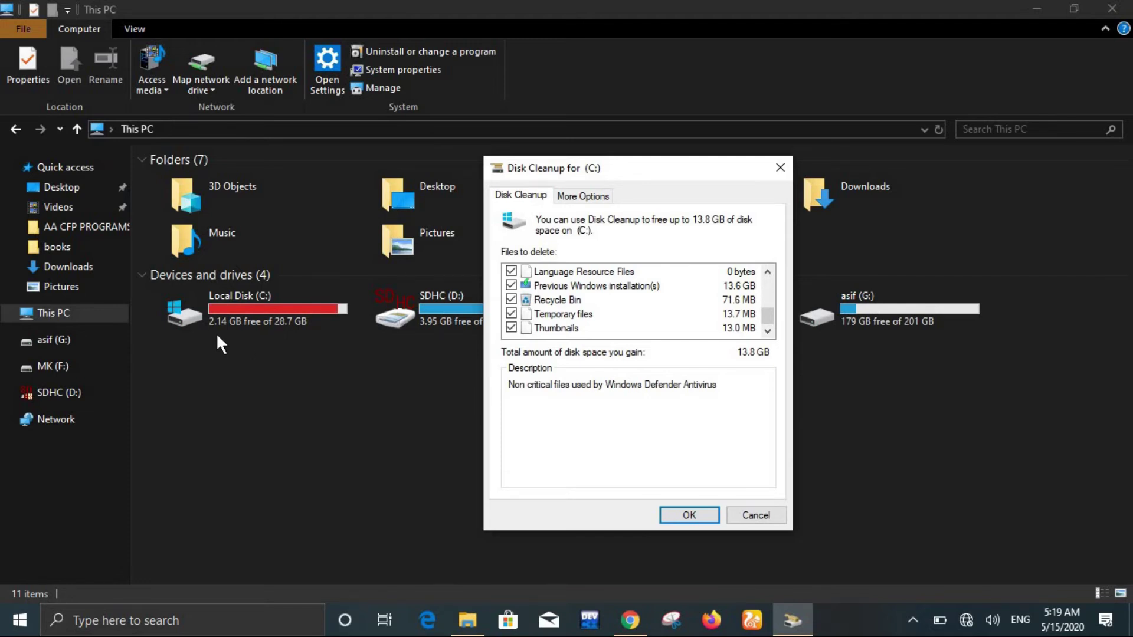
{"action": "key", "text": "Return"}
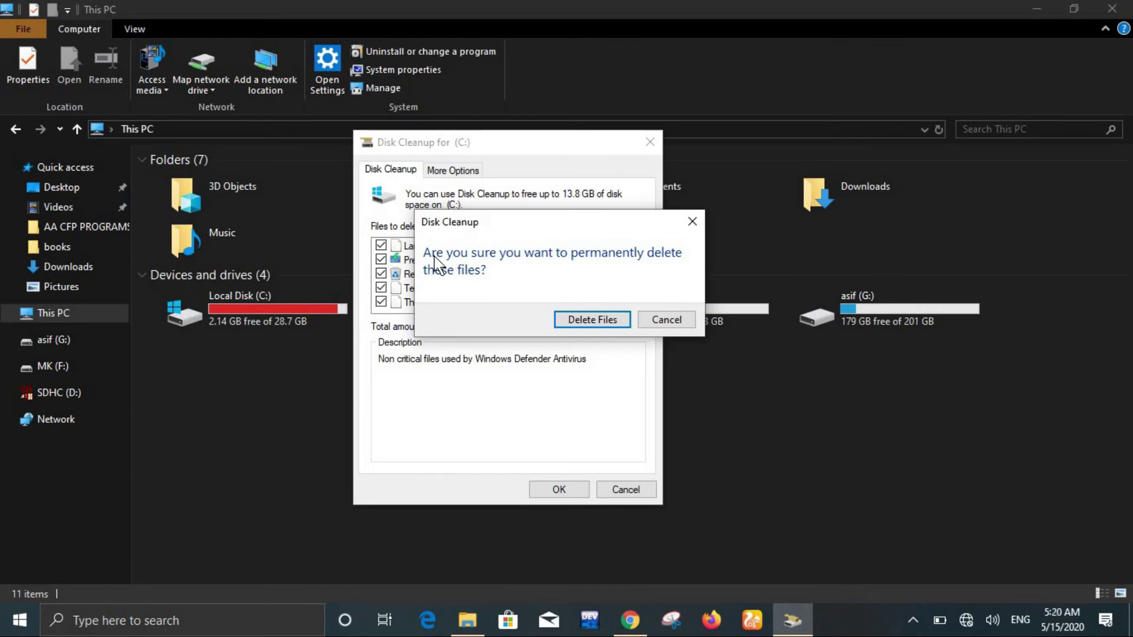
{"action": "left_click", "coordinate": [588, 324]}
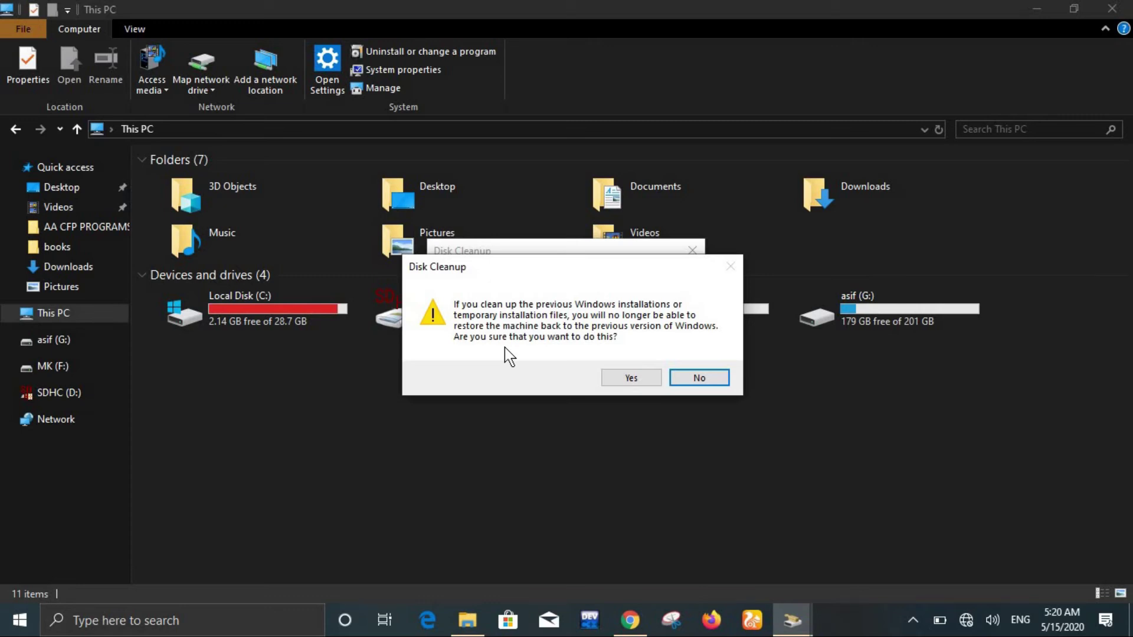
{"action": "left_click", "coordinate": [626, 377]}
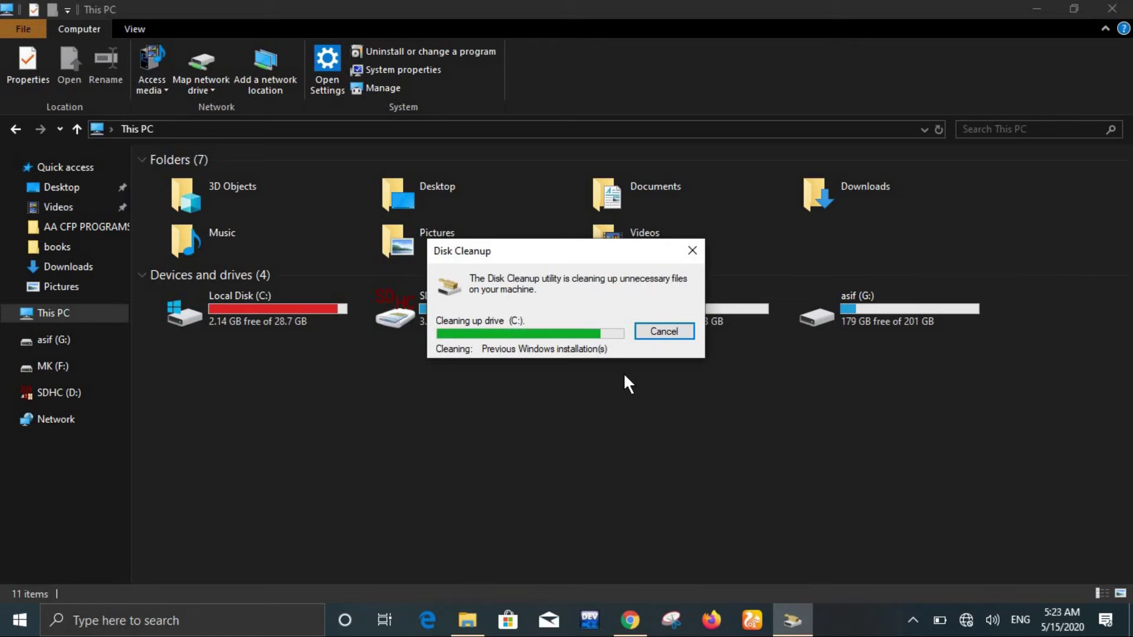
Bring the This PC window back up and refresh it several times to check the free space on drive C:.
{"action": "left_click", "coordinate": [1046, 10]}
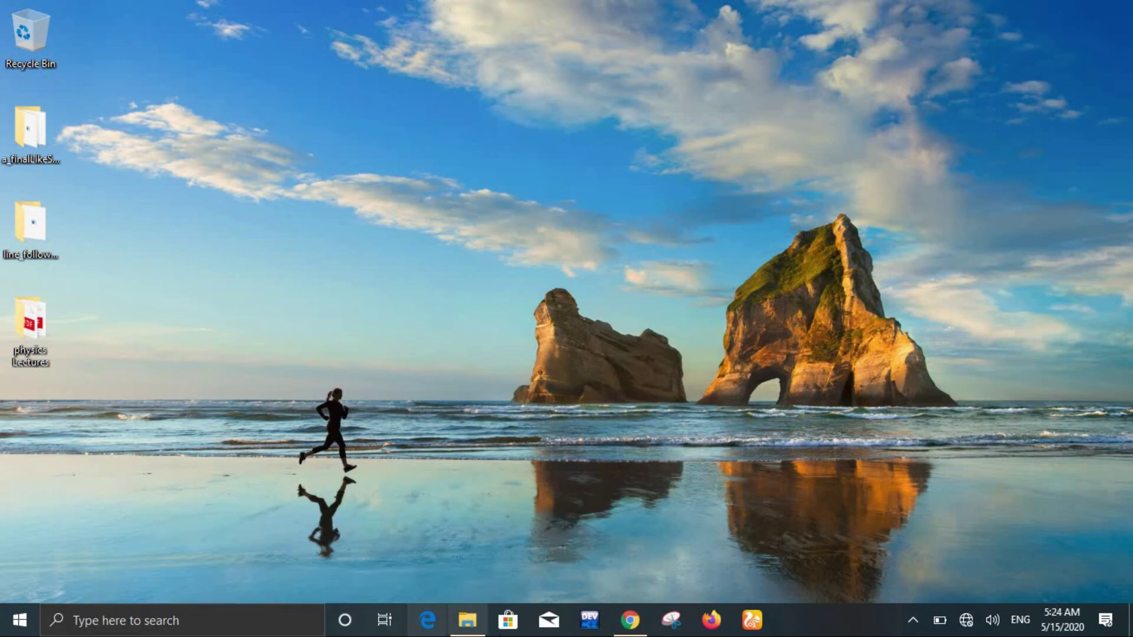
{"action": "left_click", "coordinate": [467, 619]}
{"action": "right_click", "coordinate": [592, 407]}
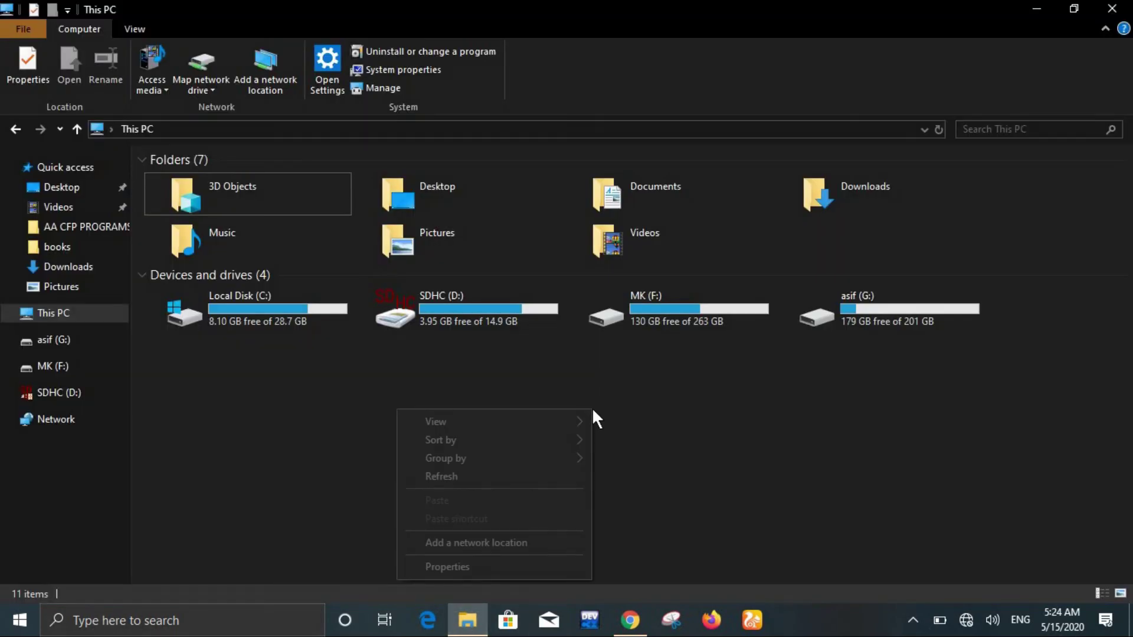
{"action": "left_click", "coordinate": [475, 479]}
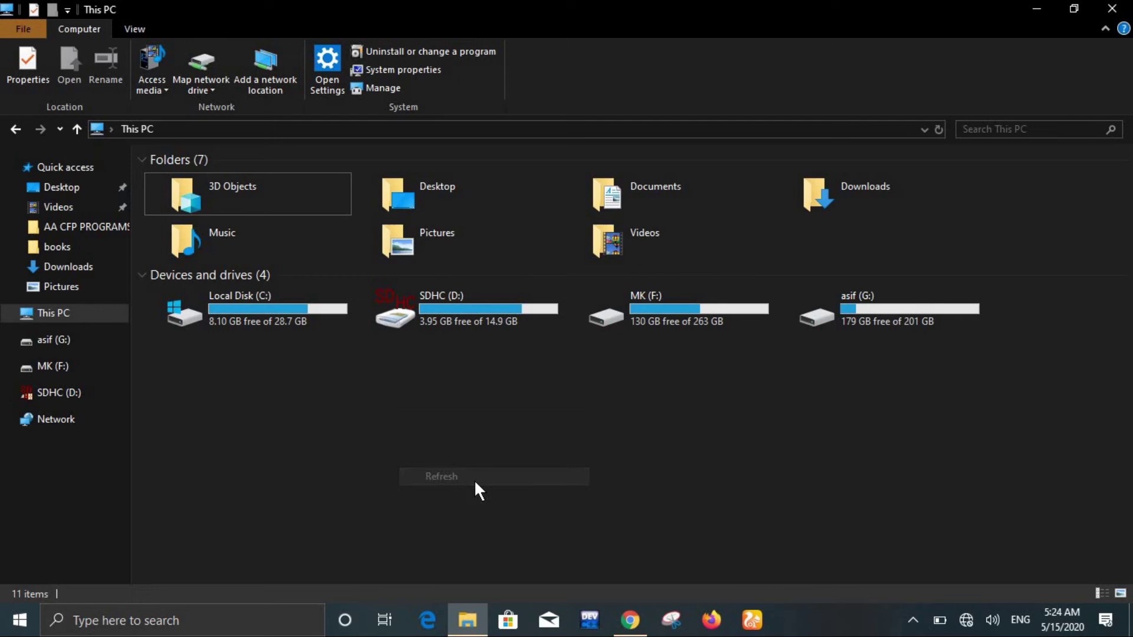
{"action": "right_click", "coordinate": [589, 418]}
{"action": "left_click", "coordinate": [439, 482]}
{"action": "right_click", "coordinate": [338, 430]}
{"action": "left_click", "coordinate": [423, 480]}
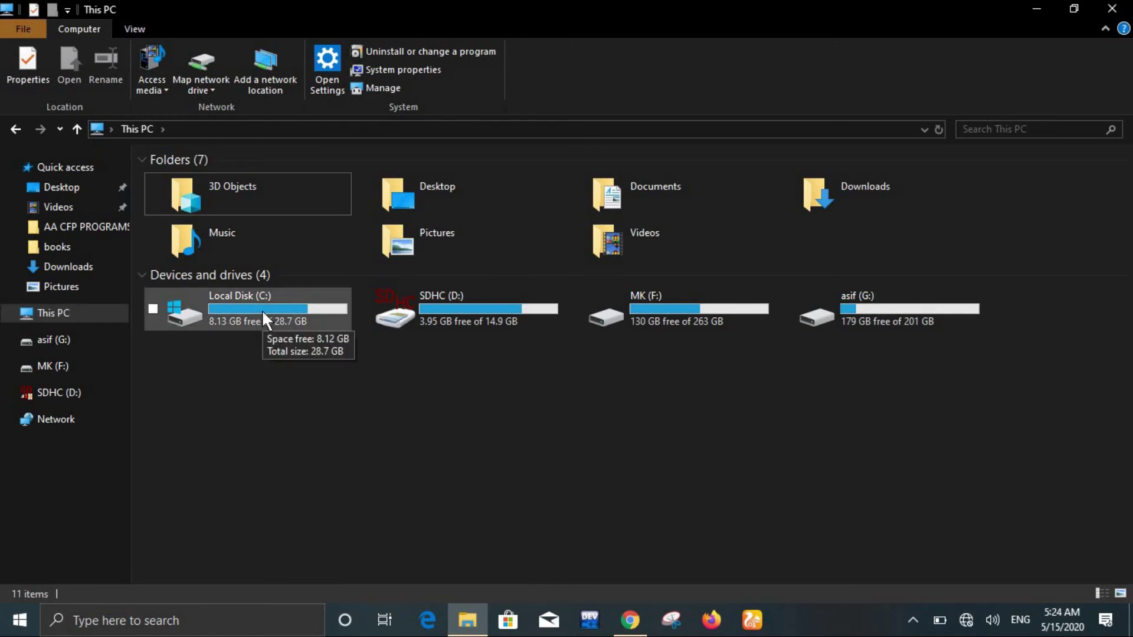
Check the root of drive C: for the Windows.old folder, and inspect the Recycle Bin's contents, closing both windows.
{"action": "double_click", "coordinate": [261, 309]}
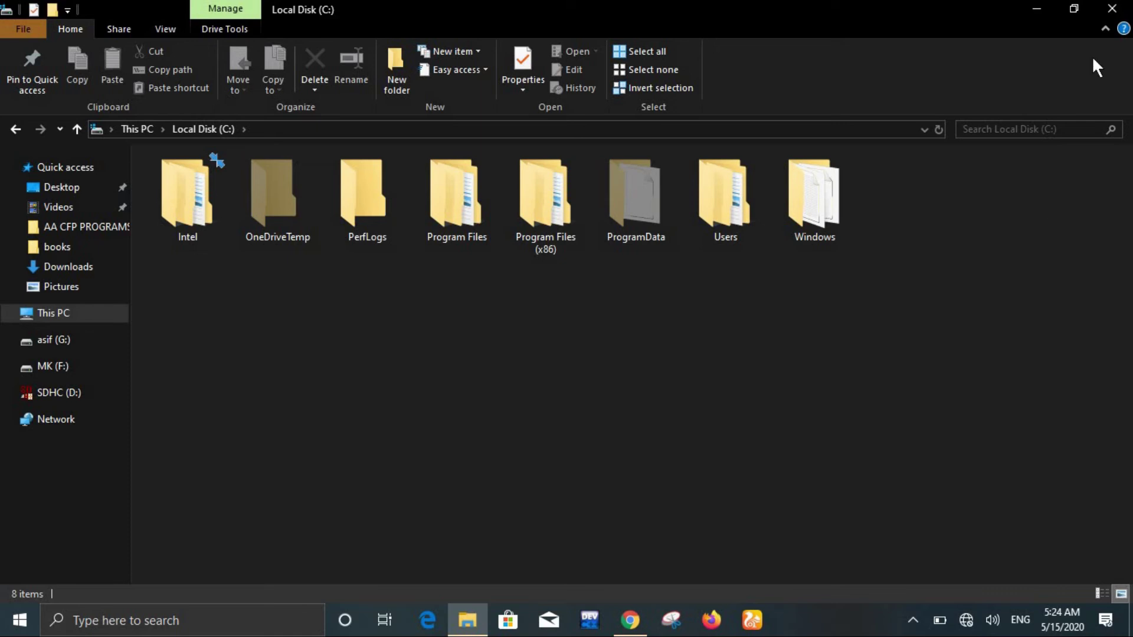
{"action": "left_click", "coordinate": [1111, 8]}
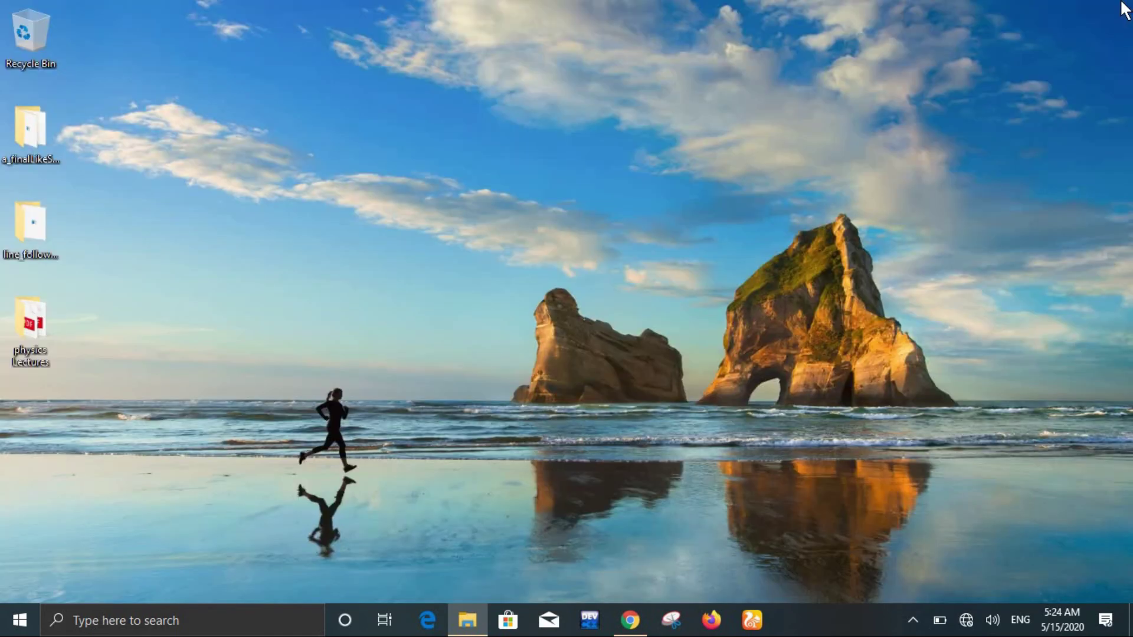
{"action": "double_click", "coordinate": [5, 27]}
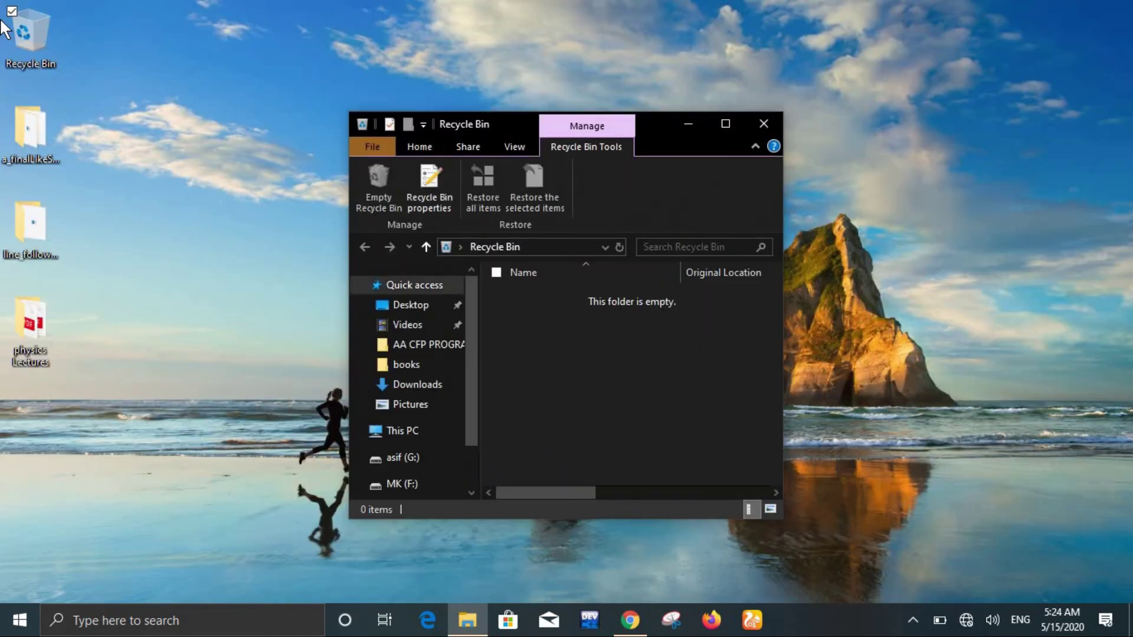
{"action": "left_click", "coordinate": [717, 126]}
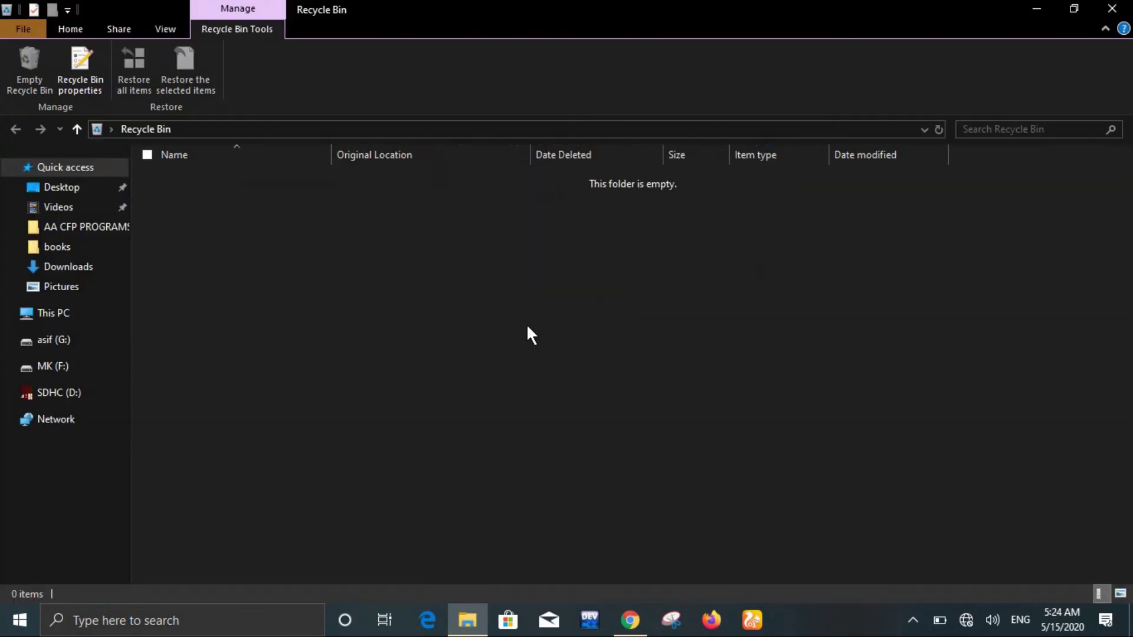
{"action": "left_click", "coordinate": [1112, 9]}
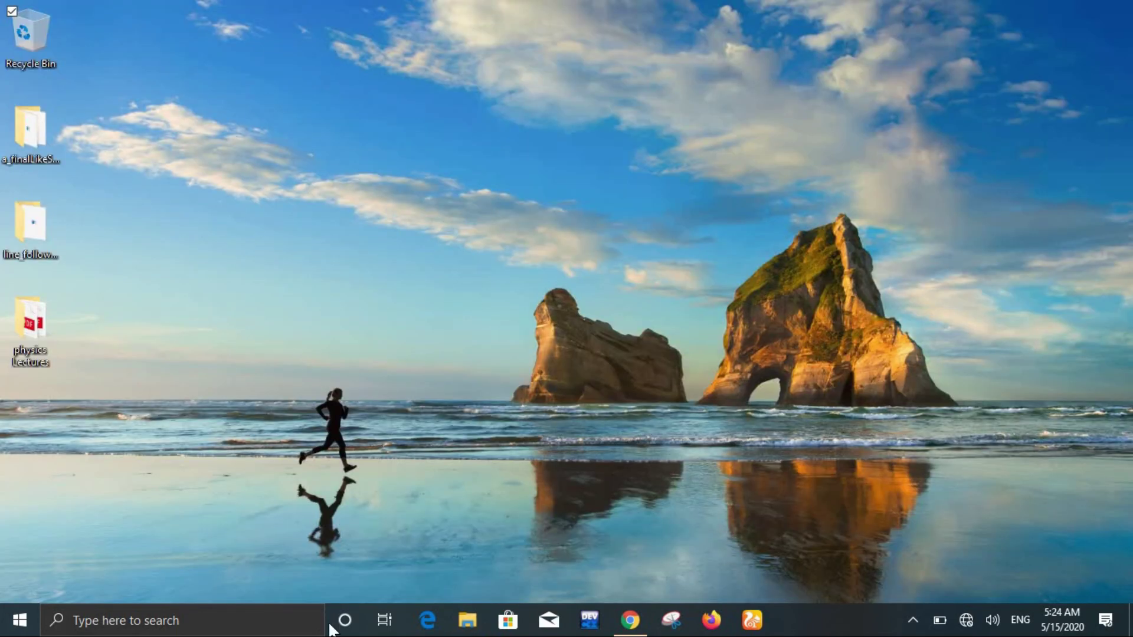
Open a maximized File Explorer window at This PC to view the drives' free space.
{"action": "left_click", "coordinate": [467, 620]}
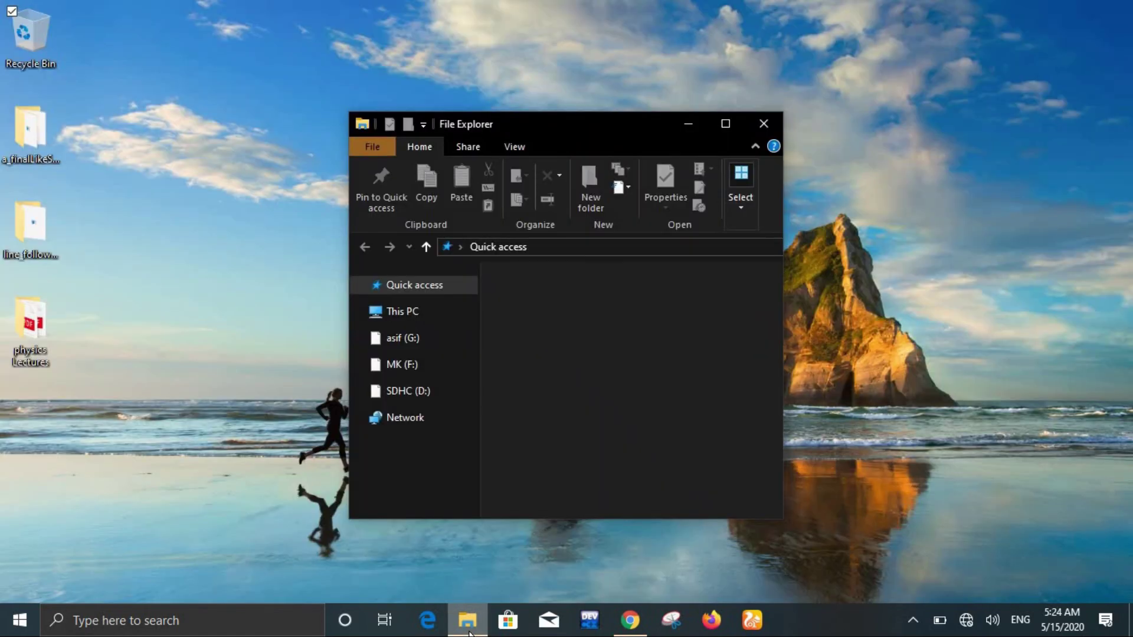
{"action": "left_click", "coordinate": [725, 123]}
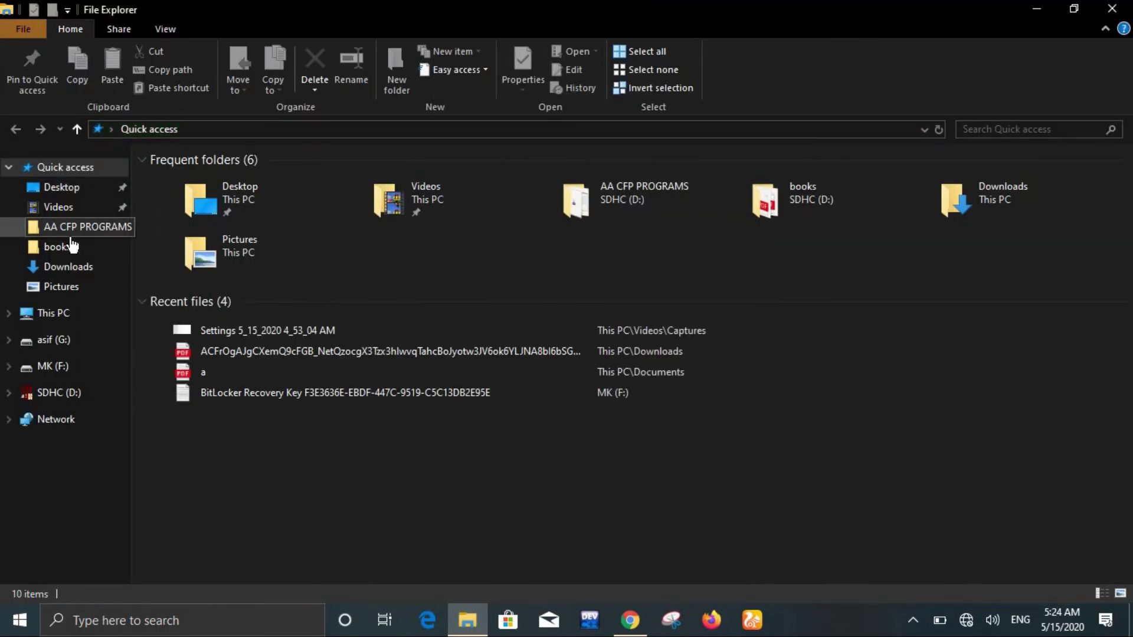
{"action": "left_click", "coordinate": [90, 315]}
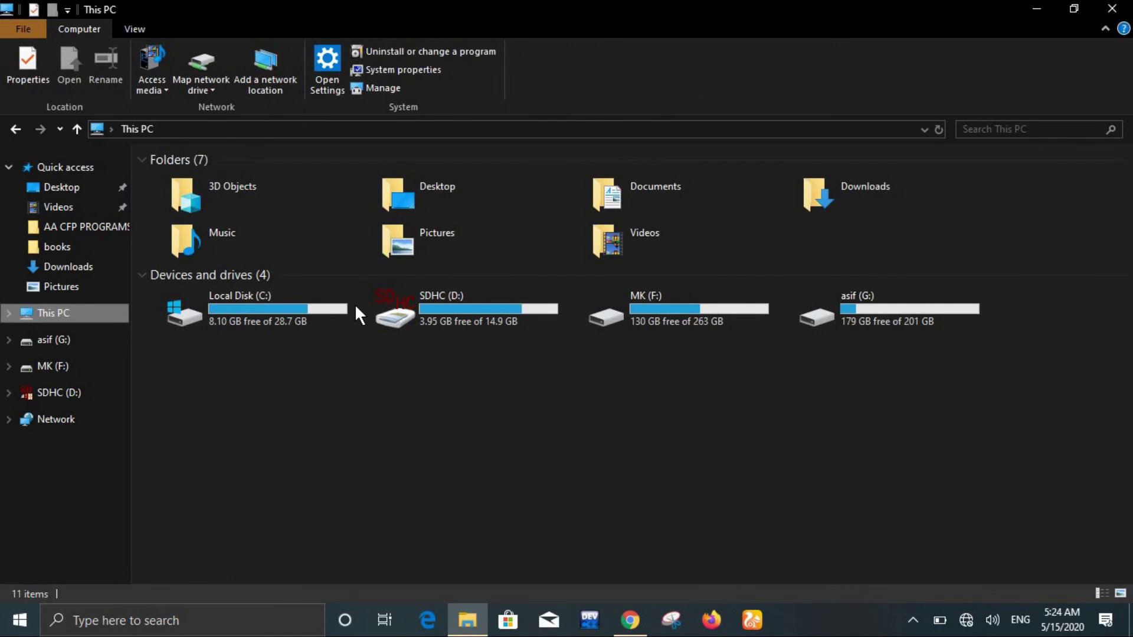